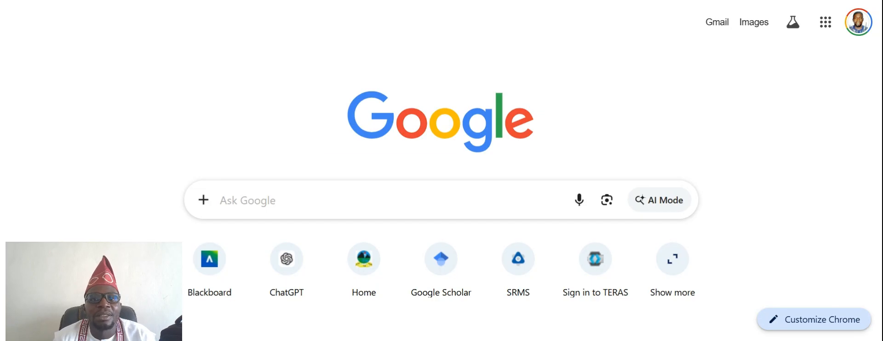
Switch to the Kaduna State College of Education, Gidan Waya website tab.
{"action": "left_click", "coordinate": [373, 0]}
Open the General Epistles course from the Courses list.
{"action": "mouse_move", "coordinate": [538, 125]}
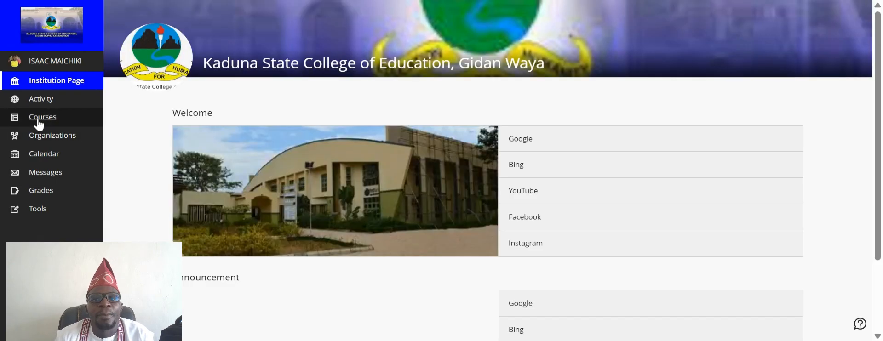
{"action": "left_click", "coordinate": [39, 119]}
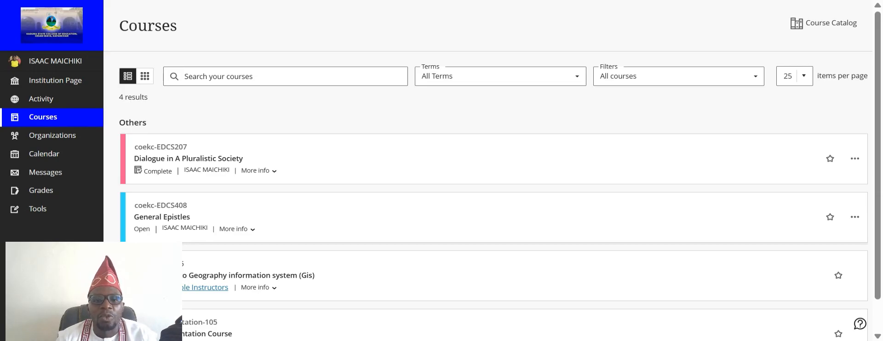
{"action": "left_click", "coordinate": [184, 217]}
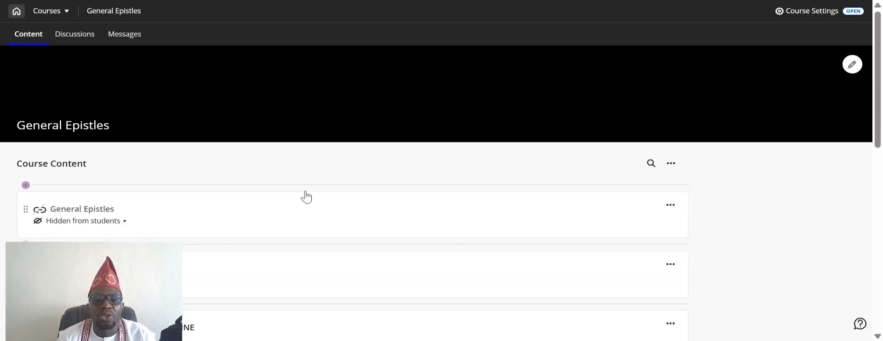
{"action": "scroll", "coordinate": [306, 196], "scroll_direction": "down", "scroll_amount": 10}
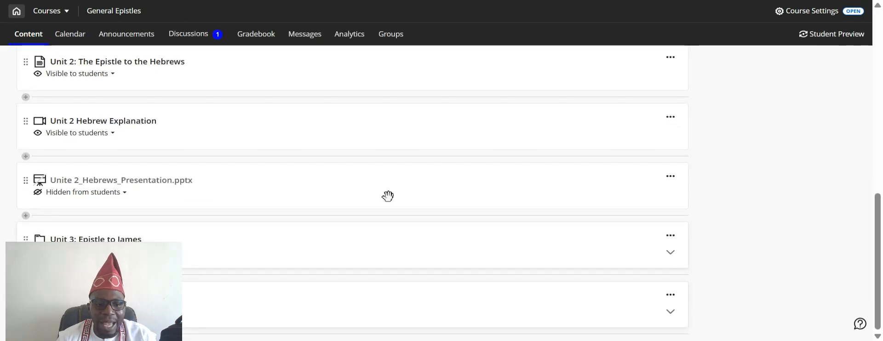
{"action": "scroll", "coordinate": [313, 190], "scroll_direction": "up", "scroll_amount": 10}
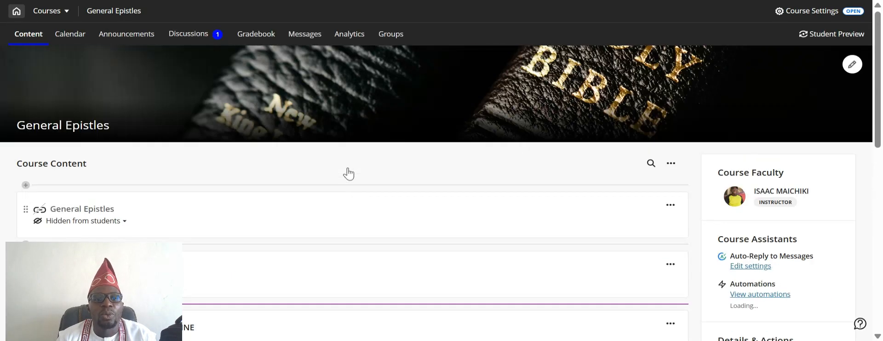
{"action": "scroll", "coordinate": [312, 193], "scroll_direction": "down", "scroll_amount": 10}
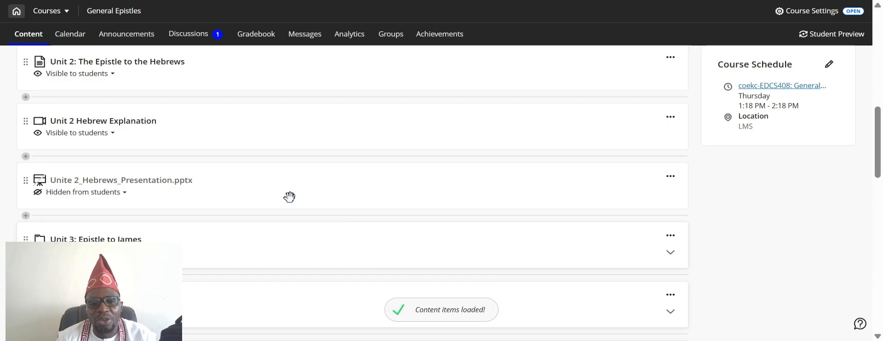
{"action": "scroll", "coordinate": [276, 174], "scroll_direction": "up", "scroll_amount": 15}
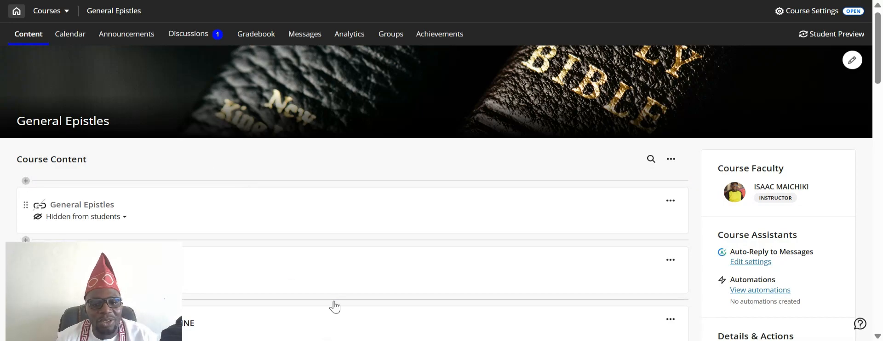
{"action": "scroll", "coordinate": [335, 306], "scroll_direction": "down", "scroll_amount": 3}
{"action": "scroll", "coordinate": [340, 298], "scroll_direction": "up", "scroll_amount": 3}
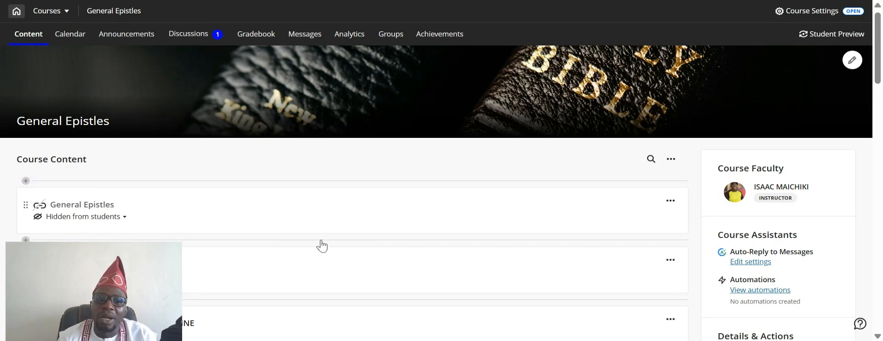
Start Auto-Generate Modules from the add-content divider at the top of the course content.
{"action": "left_click", "coordinate": [26, 181]}
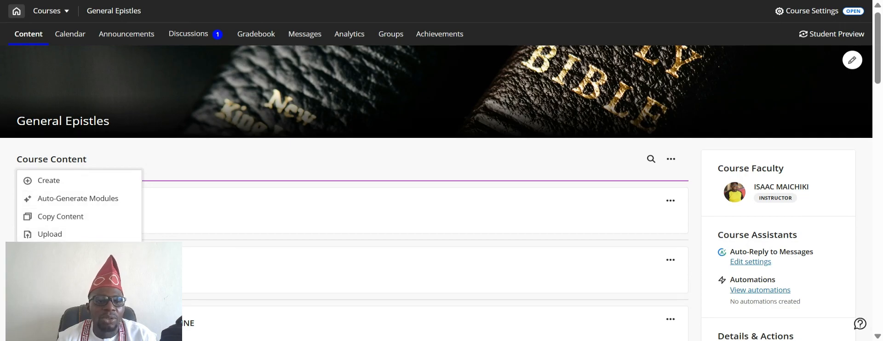
{"action": "left_click", "coordinate": [77, 203]}
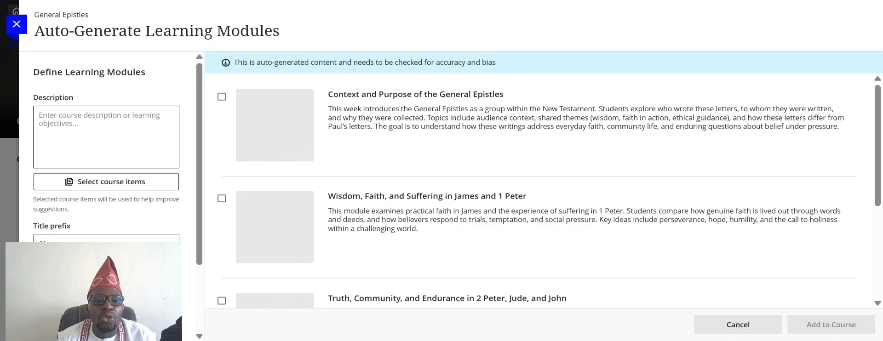
Set the module title prefix to Week, keeping images and descriptions, and regenerate the suggestions.
{"action": "scroll", "coordinate": [81, 170], "scroll_direction": "down", "scroll_amount": 3}
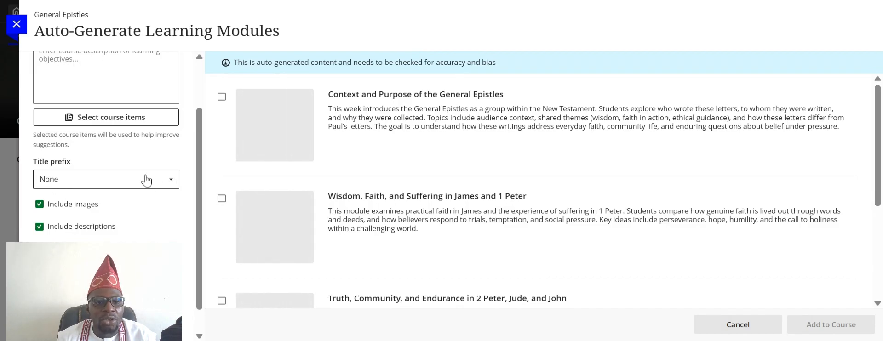
{"action": "left_click", "coordinate": [171, 184]}
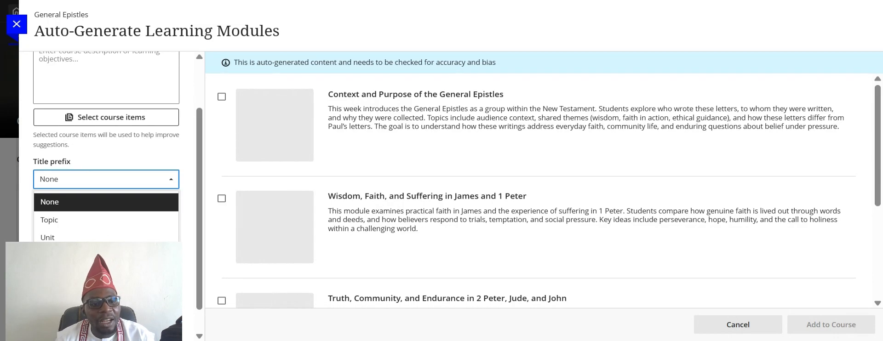
{"action": "left_click", "coordinate": [124, 255]}
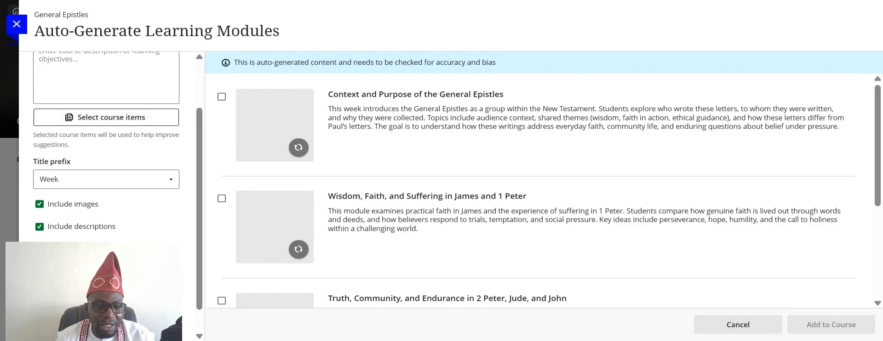
{"action": "scroll", "coordinate": [199, 182], "scroll_direction": "down", "scroll_amount": 1}
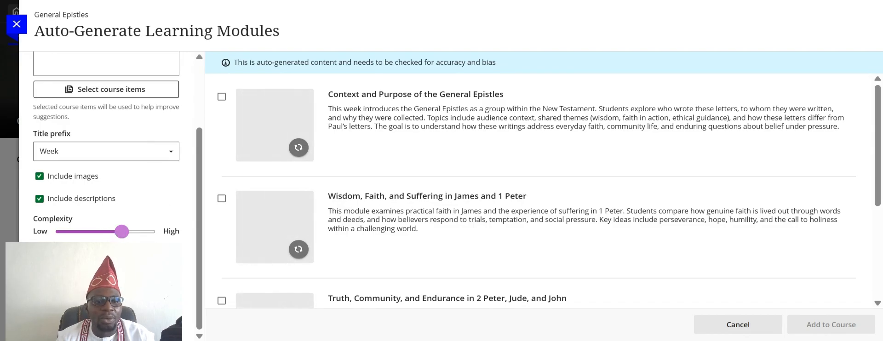
{"action": "left_click", "coordinate": [106, 314]}
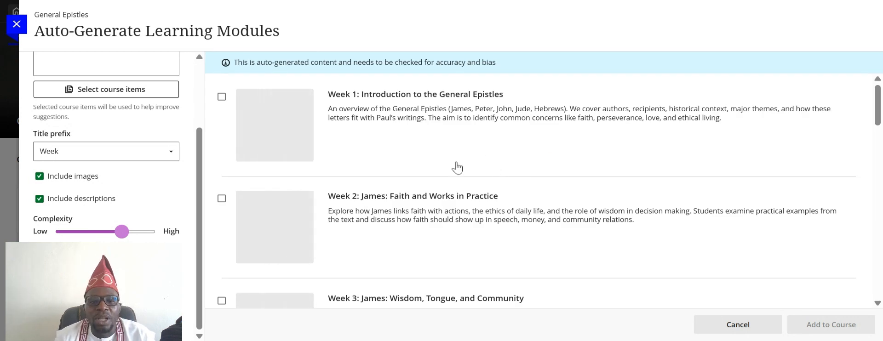
Select the Week 1, 2, 3, 4, 5, 7 and 8 suggested modules.
{"action": "scroll", "coordinate": [370, 131], "scroll_direction": "down", "scroll_amount": 4}
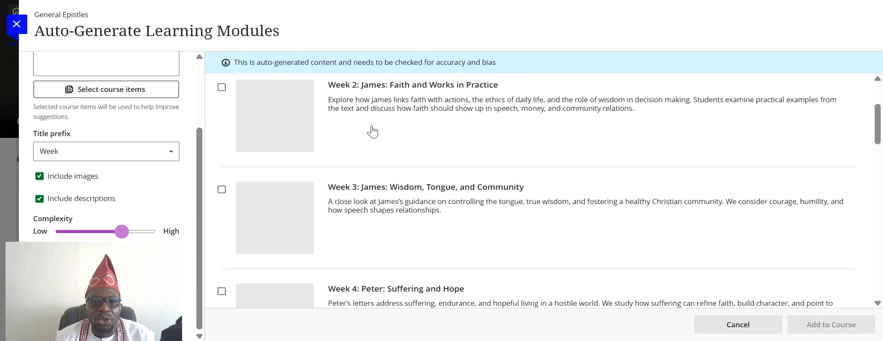
{"action": "scroll", "coordinate": [317, 128], "scroll_direction": "up", "scroll_amount": 4}
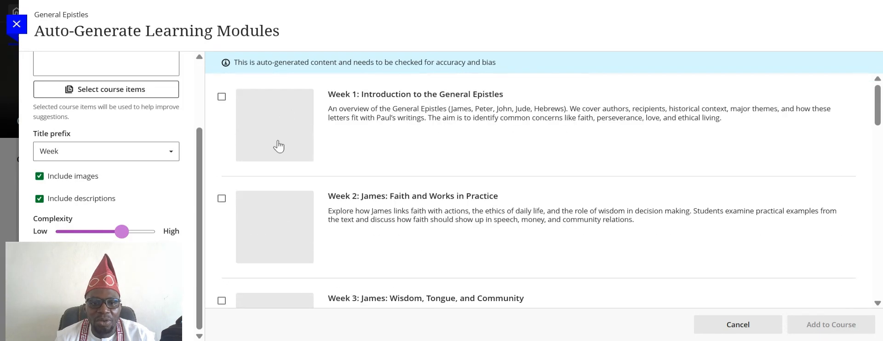
{"action": "scroll", "coordinate": [384, 149], "scroll_direction": "down", "scroll_amount": 4}
{"action": "scroll", "coordinate": [386, 147], "scroll_direction": "down", "scroll_amount": 15}
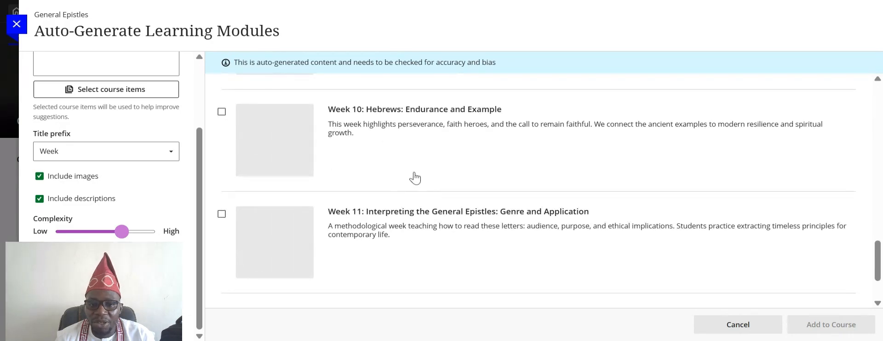
{"action": "scroll", "coordinate": [415, 178], "scroll_direction": "up", "scroll_amount": 18}
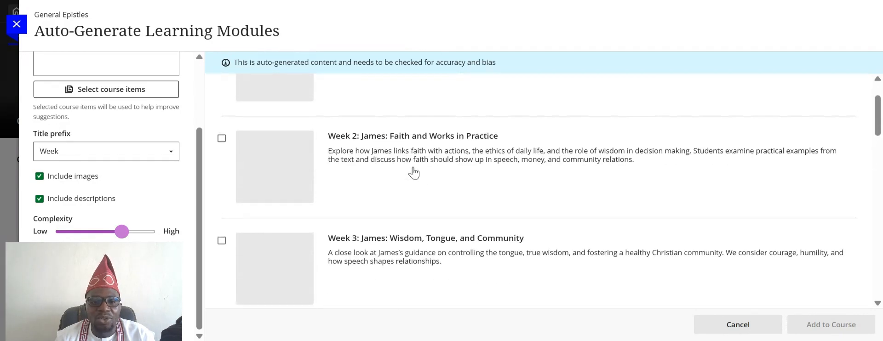
{"action": "scroll", "coordinate": [413, 174], "scroll_direction": "up", "scroll_amount": 2}
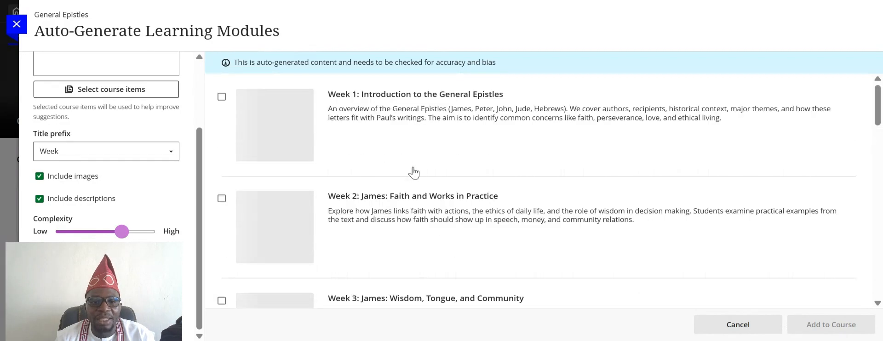
{"action": "left_click", "coordinate": [222, 98]}
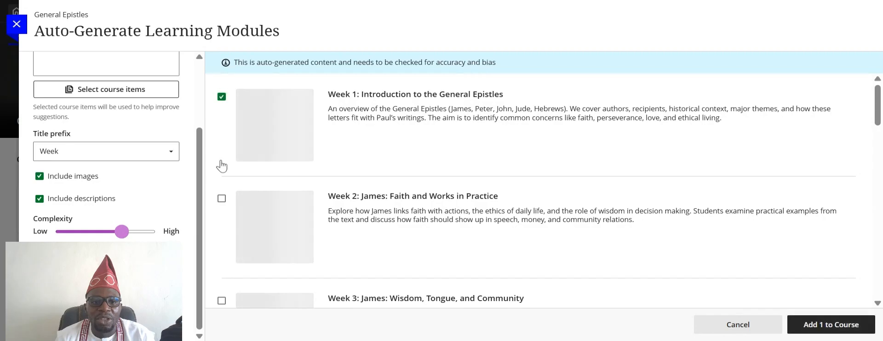
{"action": "left_click", "coordinate": [221, 199]}
{"action": "left_click", "coordinate": [221, 199]}
{"action": "scroll", "coordinate": [216, 138], "scroll_direction": "down", "scroll_amount": 3}
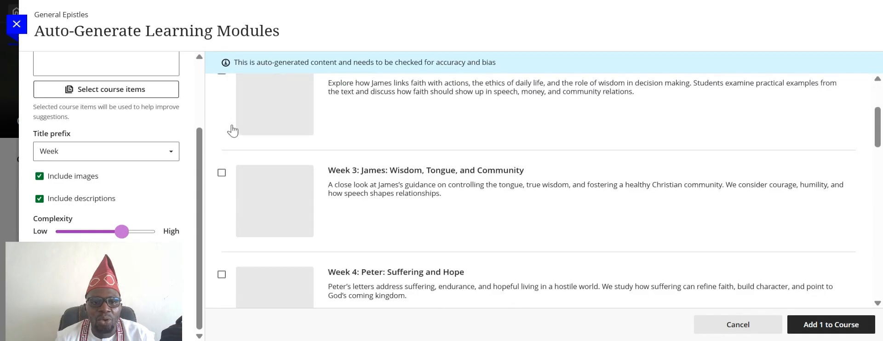
{"action": "scroll", "coordinate": [232, 131], "scroll_direction": "up", "scroll_amount": 3}
{"action": "left_click", "coordinate": [222, 199]}
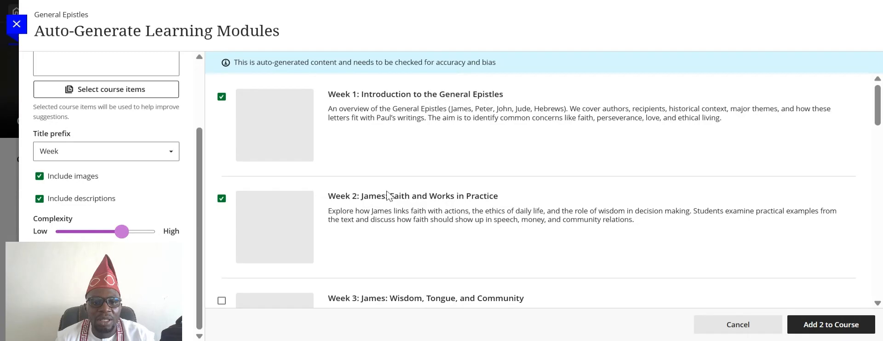
{"action": "scroll", "coordinate": [386, 196], "scroll_direction": "down", "scroll_amount": 2}
{"action": "left_click", "coordinate": [222, 236]}
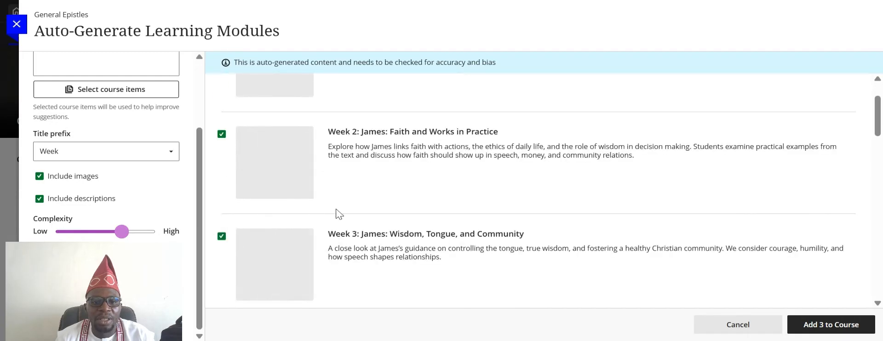
{"action": "scroll", "coordinate": [352, 207], "scroll_direction": "down", "scroll_amount": 5}
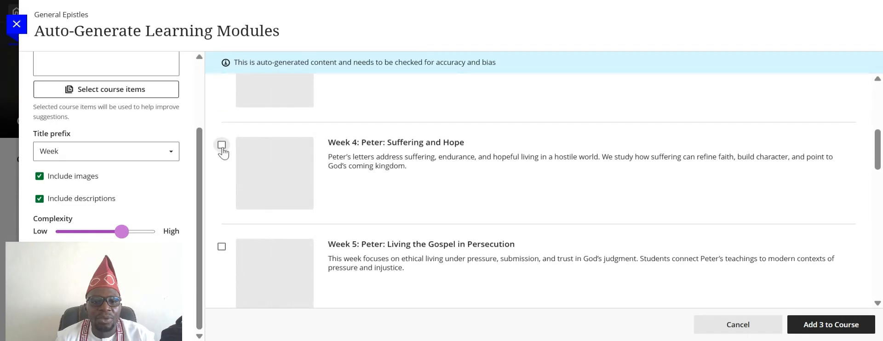
{"action": "left_click", "coordinate": [221, 146]}
{"action": "left_click", "coordinate": [221, 247]}
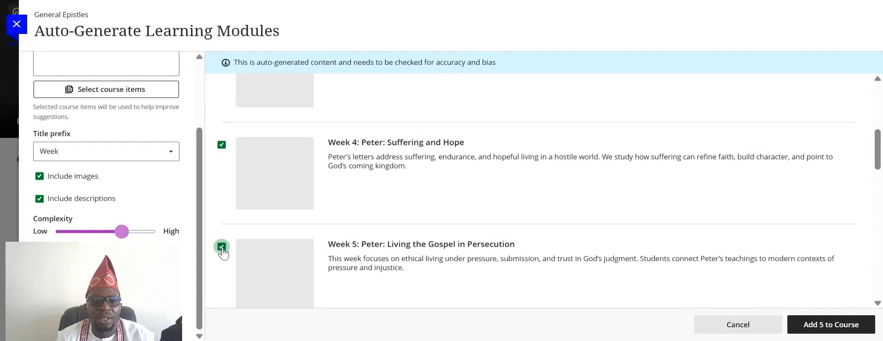
{"action": "scroll", "coordinate": [352, 203], "scroll_direction": "down", "scroll_amount": 3}
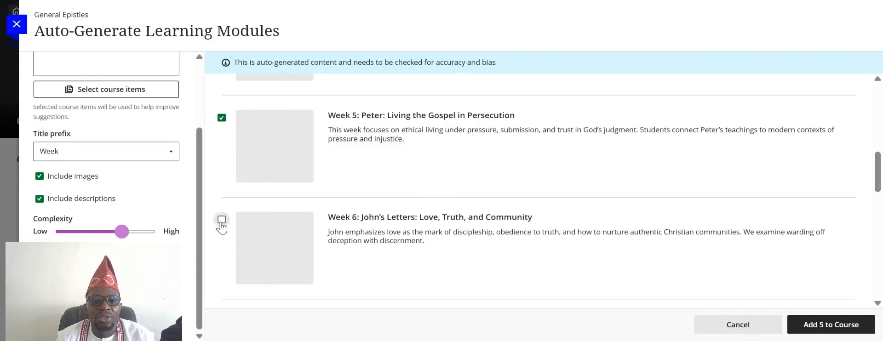
{"action": "scroll", "coordinate": [380, 174], "scroll_direction": "down", "scroll_amount": 4}
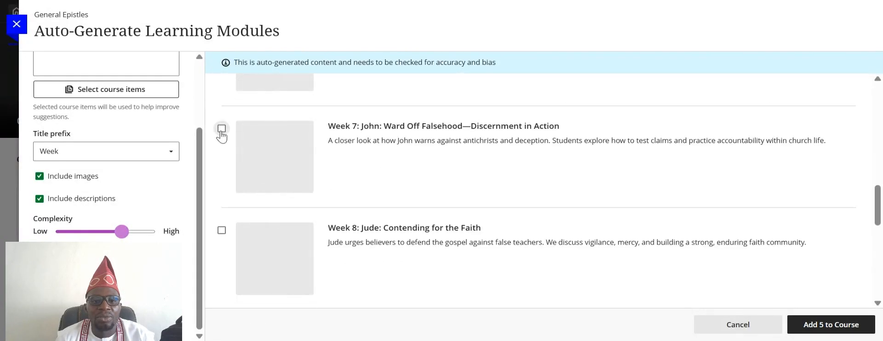
{"action": "left_click", "coordinate": [222, 130]}
{"action": "left_click", "coordinate": [222, 232]}
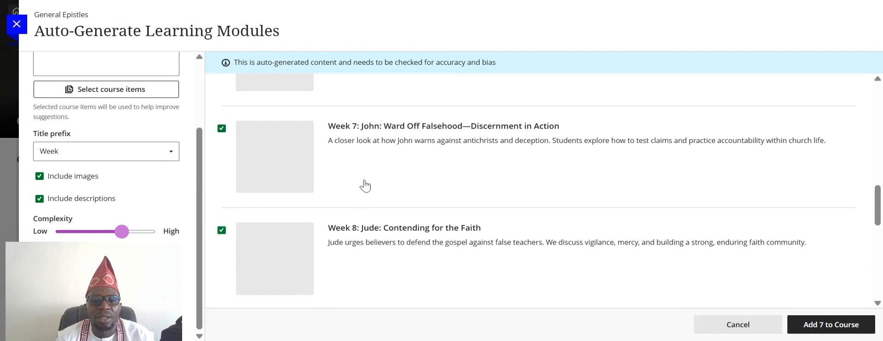
{"action": "scroll", "coordinate": [364, 184], "scroll_direction": "down", "scroll_amount": 4}
Include Weeks 9, 10, 11 and 12 and add all 11 modules to the course.
{"action": "left_click", "coordinate": [222, 138]}
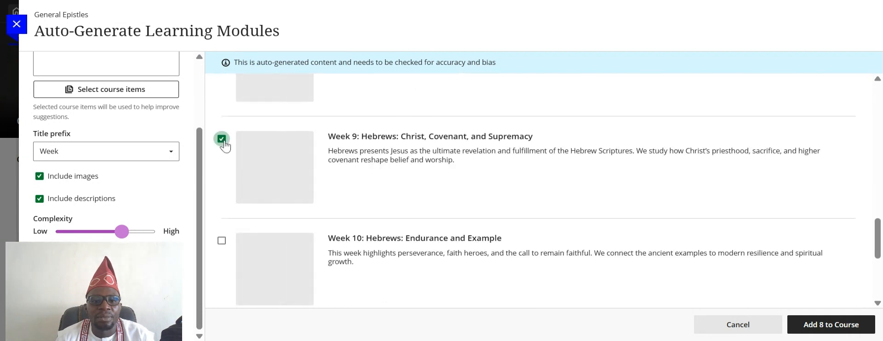
{"action": "left_click", "coordinate": [221, 240]}
{"action": "scroll", "coordinate": [366, 216], "scroll_direction": "down", "scroll_amount": 3}
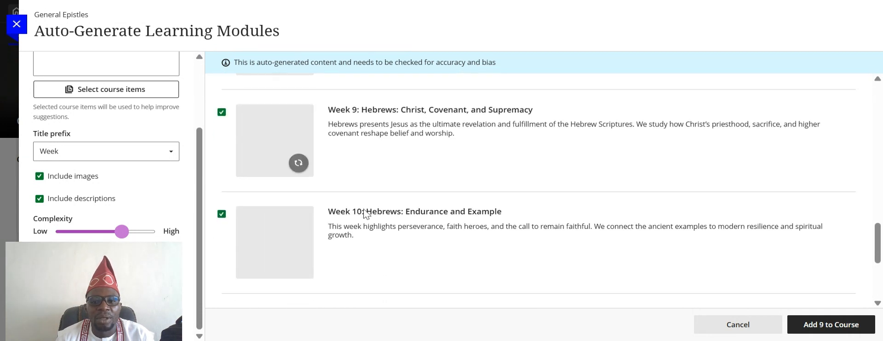
{"action": "left_click", "coordinate": [221, 213]}
{"action": "scroll", "coordinate": [349, 212], "scroll_direction": "down", "scroll_amount": 3}
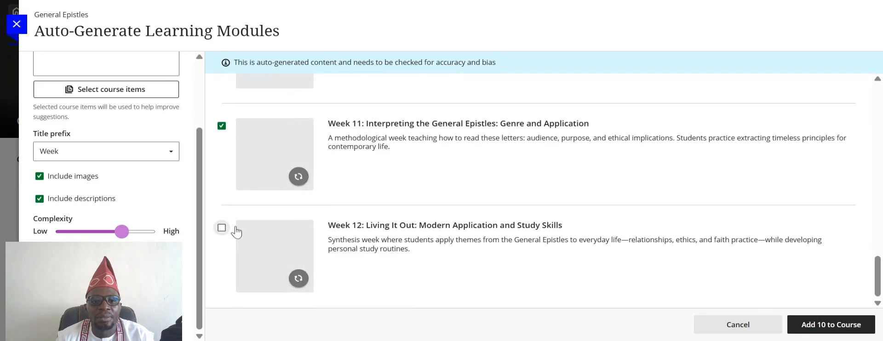
{"action": "left_click", "coordinate": [234, 227]}
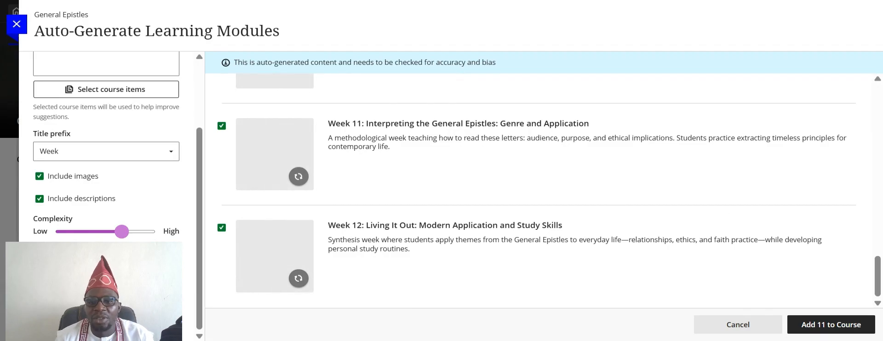
{"action": "left_click", "coordinate": [822, 327]}
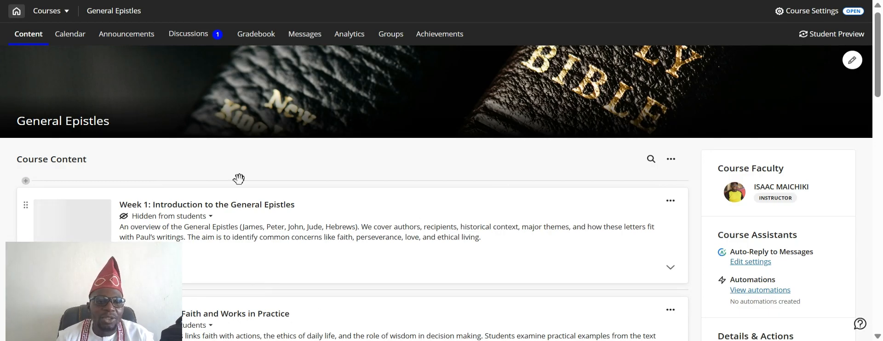
Expand the Week 1: Introduction to the General Epistles module to view its contents.
{"action": "left_click", "coordinate": [670, 202]}
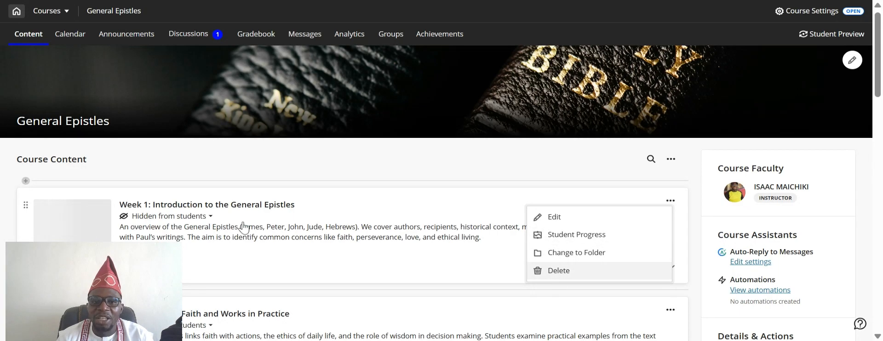
{"action": "left_click", "coordinate": [324, 216]}
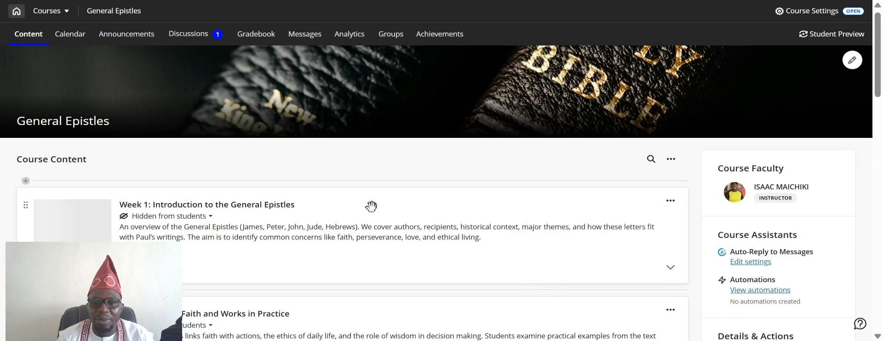
{"action": "left_click", "coordinate": [427, 223]}
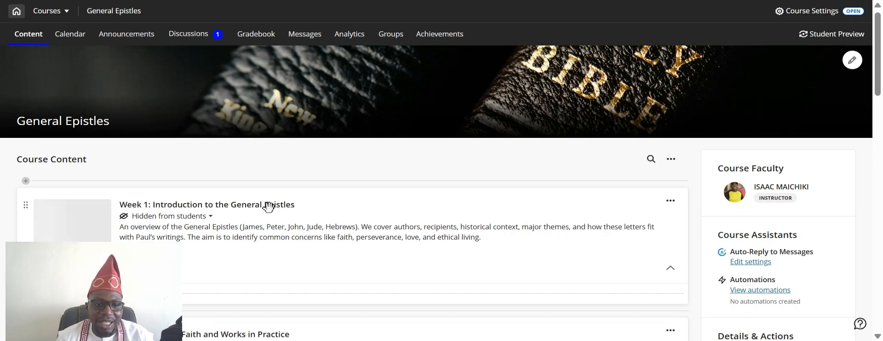
Change Week 1: Introduction to the General Epistles from hidden to visible to students.
{"action": "left_click", "coordinate": [212, 218]}
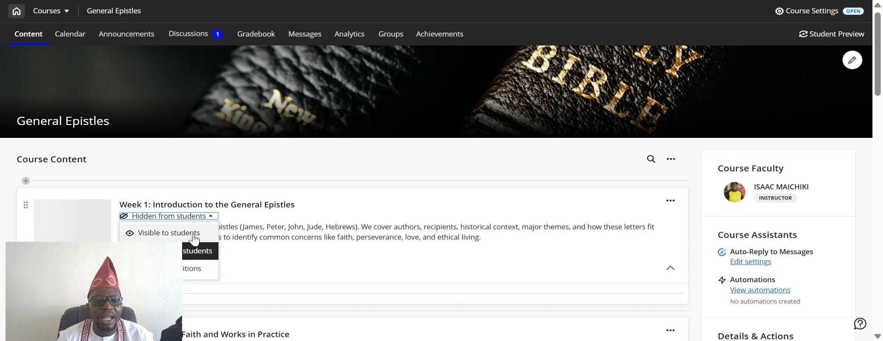
{"action": "left_click", "coordinate": [179, 234]}
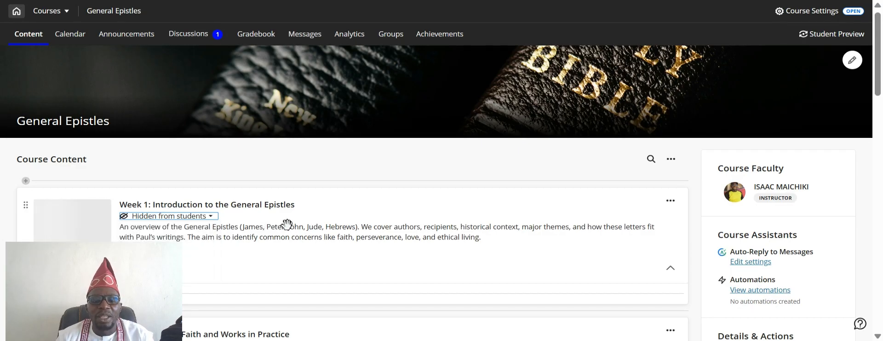
{"action": "scroll", "coordinate": [347, 218], "scroll_direction": "down", "scroll_amount": 2}
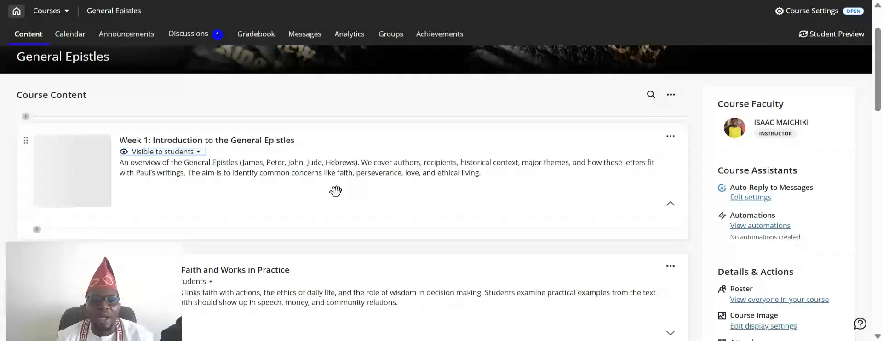
{"action": "left_click", "coordinate": [671, 206]}
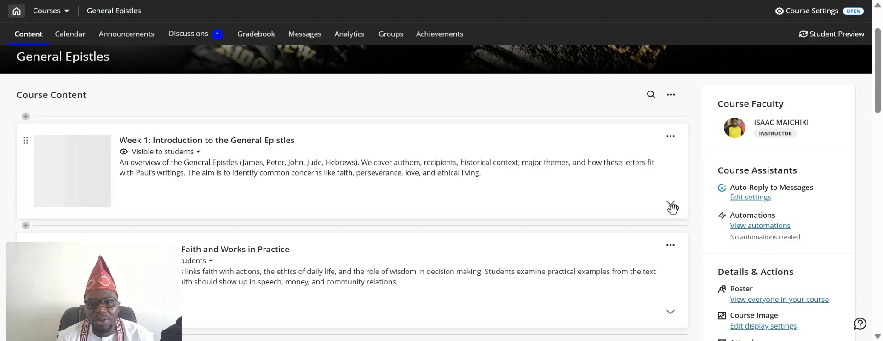
{"action": "left_click", "coordinate": [671, 207]}
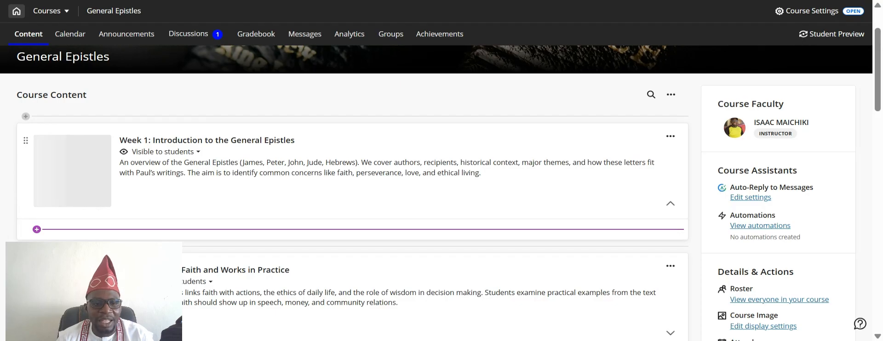
{"action": "left_click", "coordinate": [37, 230]}
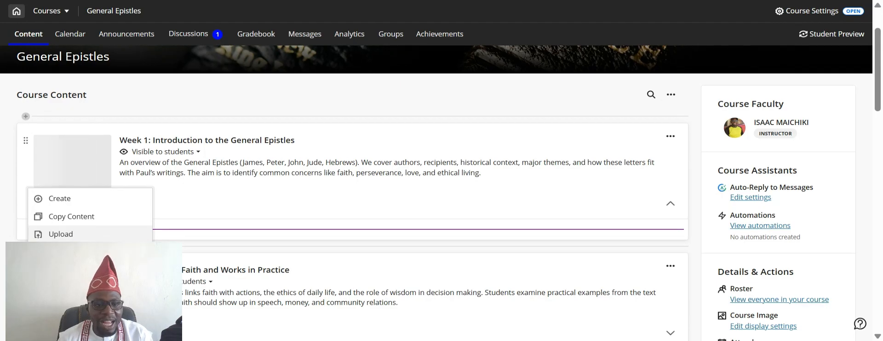
{"action": "left_click", "coordinate": [63, 237]}
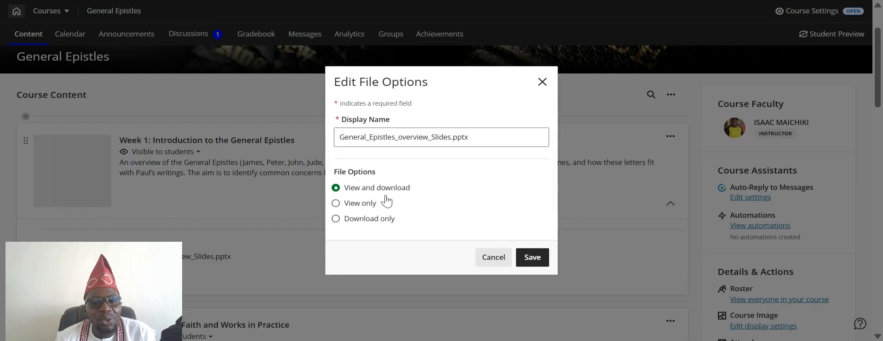
Save General_Epistles_overview_Slides.pptx in Week 1 with View and download permission.
{"action": "left_click", "coordinate": [533, 259]}
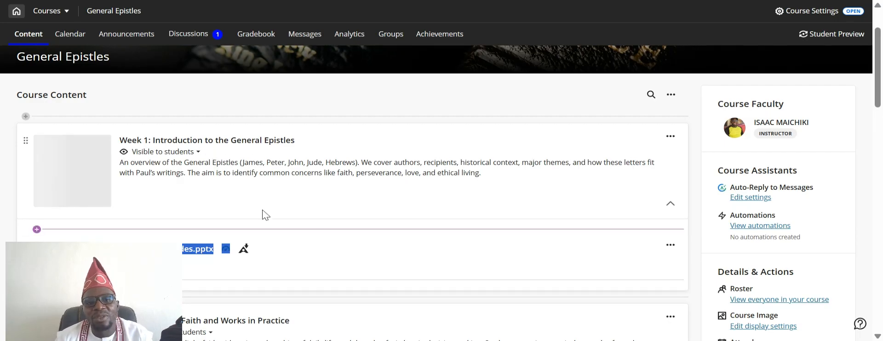
{"action": "scroll", "coordinate": [326, 170], "scroll_direction": "down", "scroll_amount": 3}
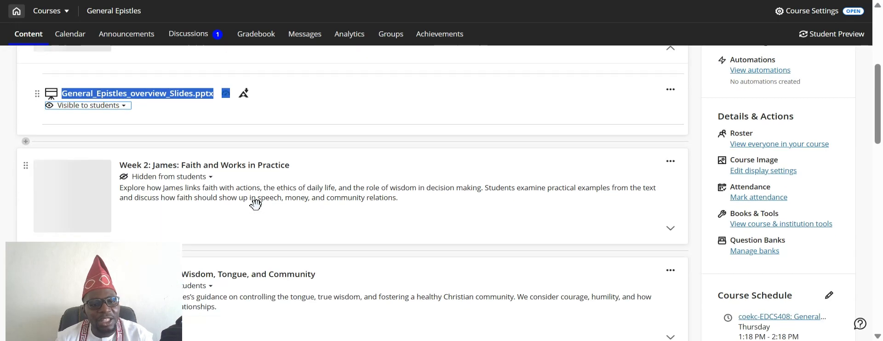
{"action": "scroll", "coordinate": [255, 204], "scroll_direction": "down", "scroll_amount": 2}
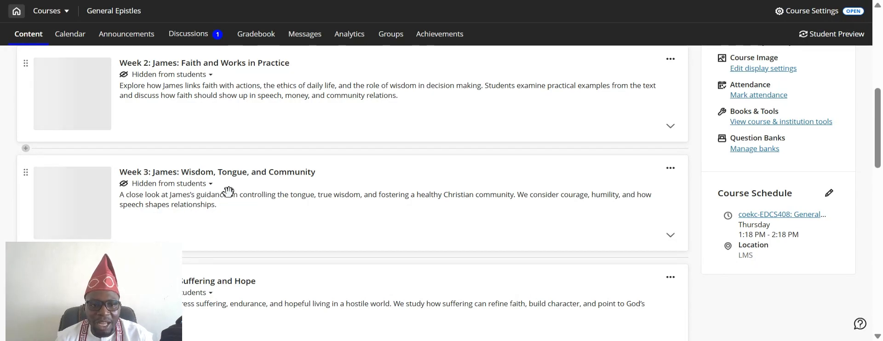
{"action": "scroll", "coordinate": [223, 160], "scroll_direction": "up", "scroll_amount": 3}
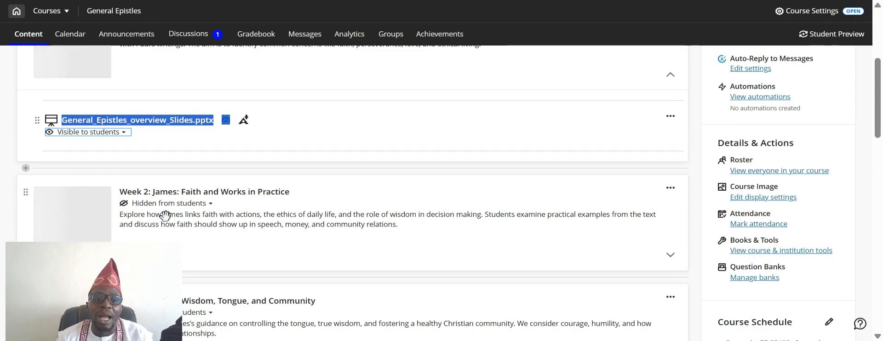
{"action": "scroll", "coordinate": [228, 203], "scroll_direction": "up", "scroll_amount": 1}
{"action": "scroll", "coordinate": [228, 202], "scroll_direction": "up", "scroll_amount": 2}
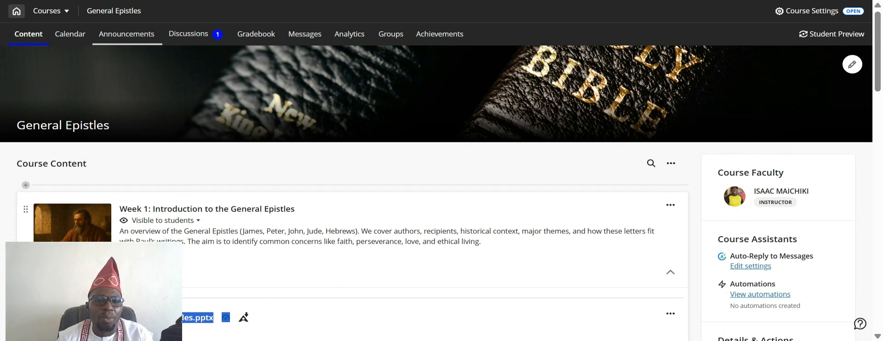
{"action": "left_click", "coordinate": [124, 38]}
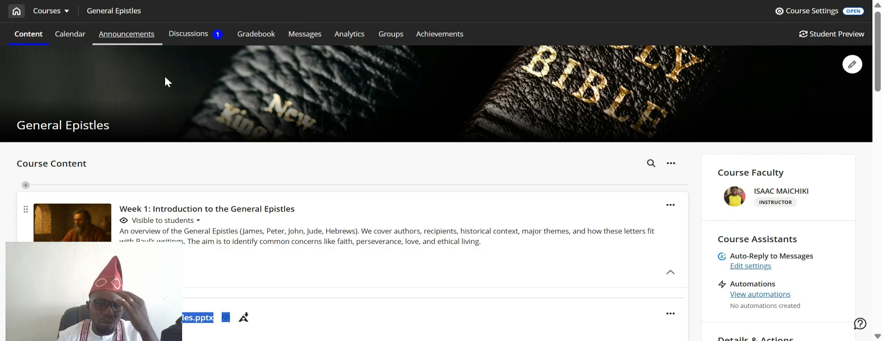
Show the General Epistles announcements list, scrolled to the top.
{"action": "left_click", "coordinate": [124, 39]}
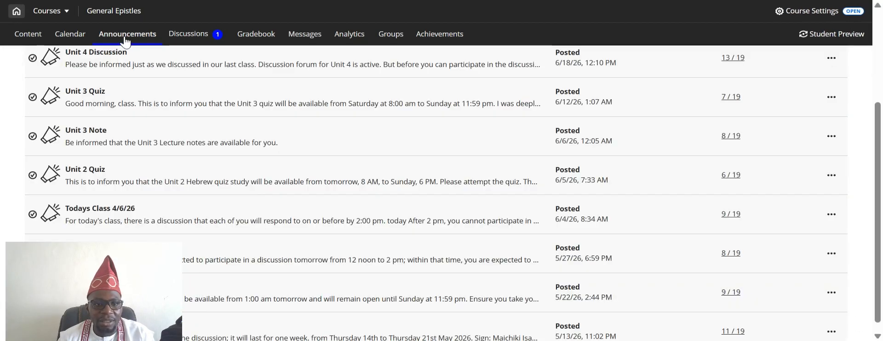
{"action": "scroll", "coordinate": [480, 156], "scroll_direction": "up", "scroll_amount": 3}
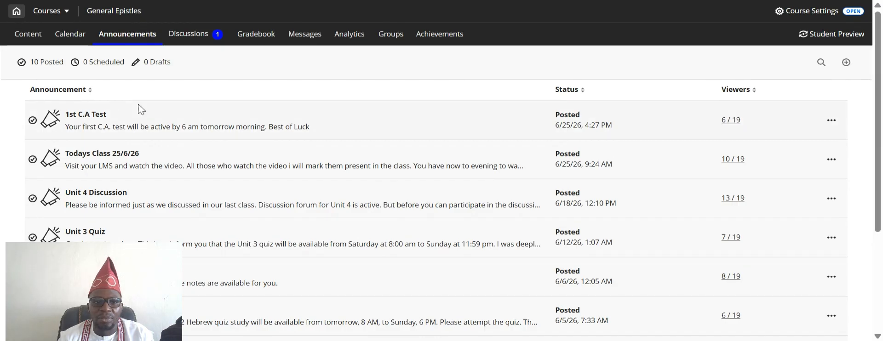
{"action": "left_click", "coordinate": [846, 65]}
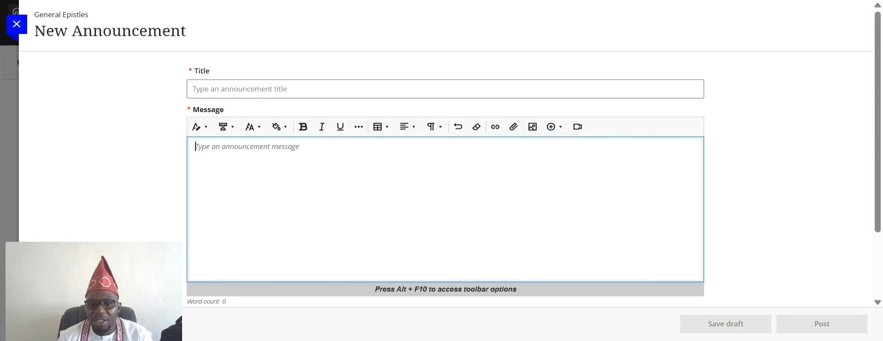
{"action": "type", "text": "bjgddds"}
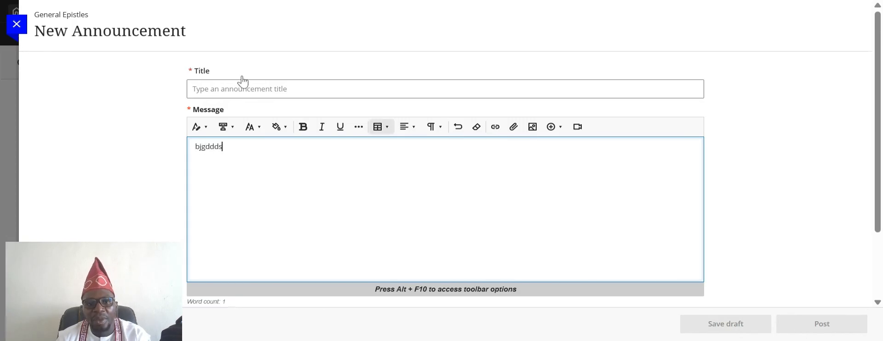
{"action": "left_click", "coordinate": [240, 87]}
{"action": "type", "text": "122334"}
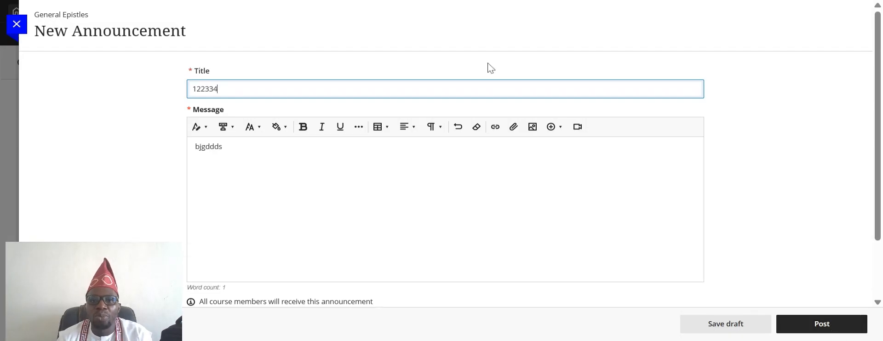
{"action": "left_click", "coordinate": [17, 25]}
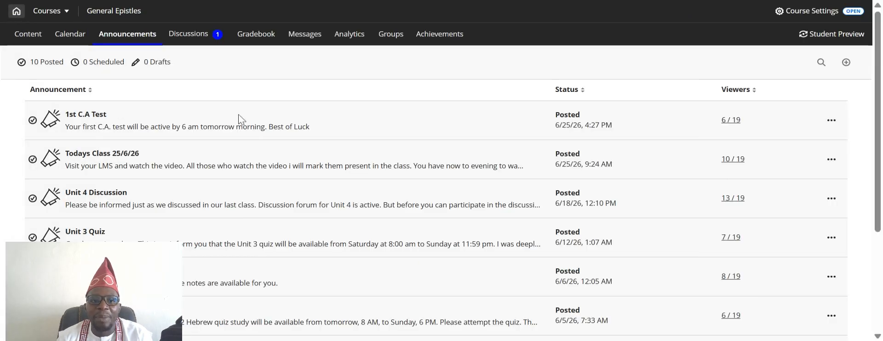
Bring up the Discussions page listing Unit 4 Discussion and Discussion Forum 1.
{"action": "left_click", "coordinate": [190, 39]}
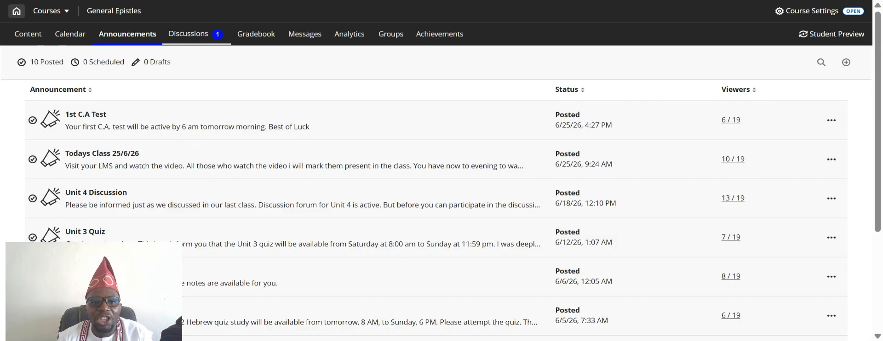
{"action": "left_click", "coordinate": [189, 34]}
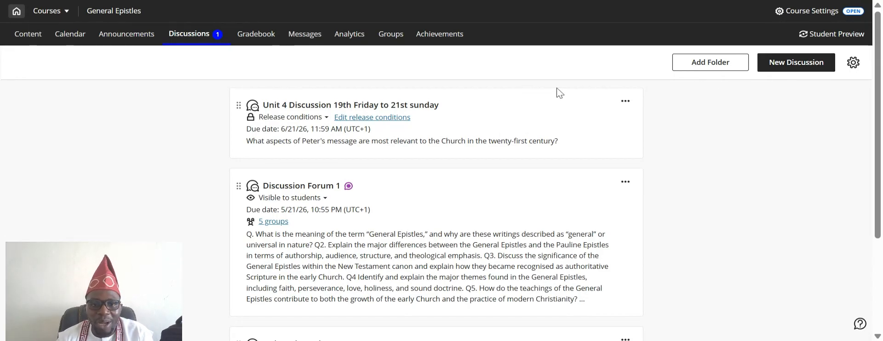
Title the discussion 'week one discussion' and ask 'What is the difference between General Epistle and Pauline Epistle'.
{"action": "left_click", "coordinate": [791, 69]}
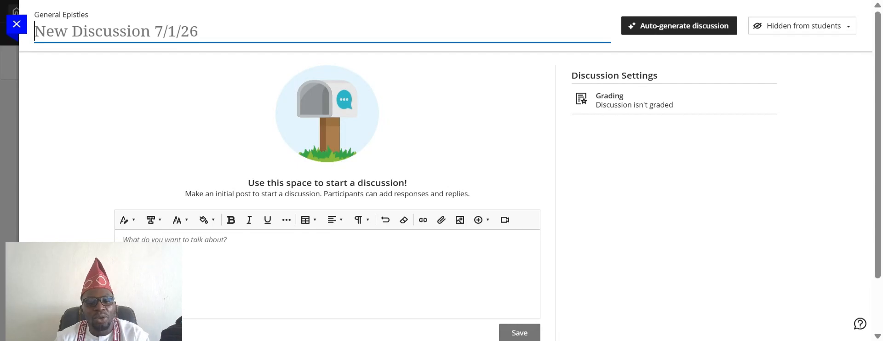
{"action": "type", "text": "week"}
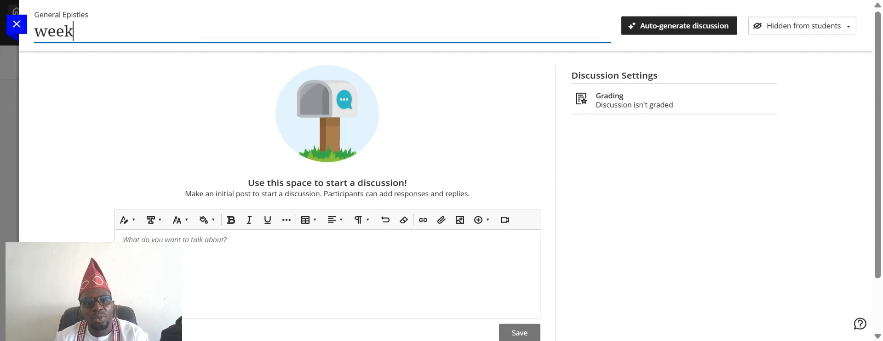
{"action": "type", "text": " one d"}
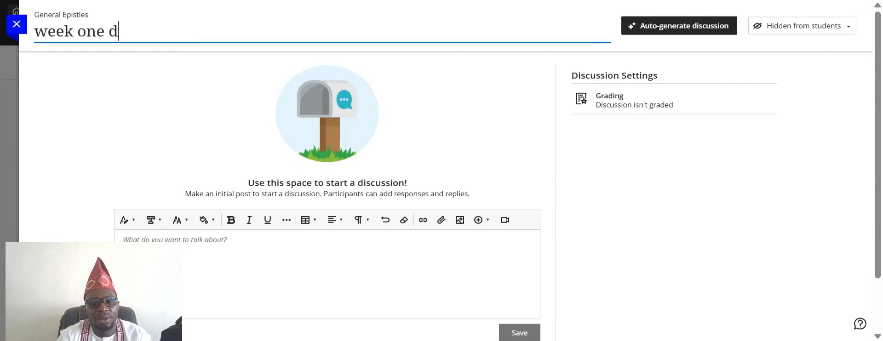
{"action": "type", "text": "iscussion"}
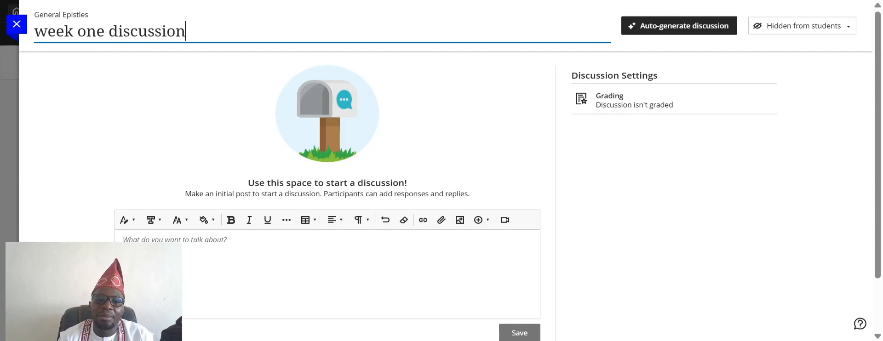
{"action": "left_click", "coordinate": [175, 240]}
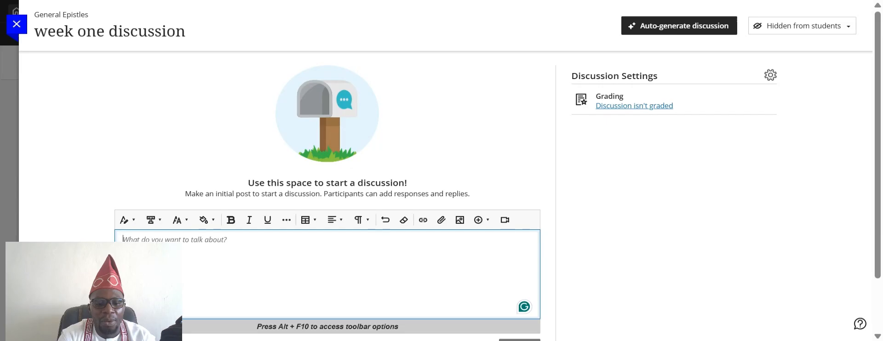
{"action": "type", "text": "What is the di"}
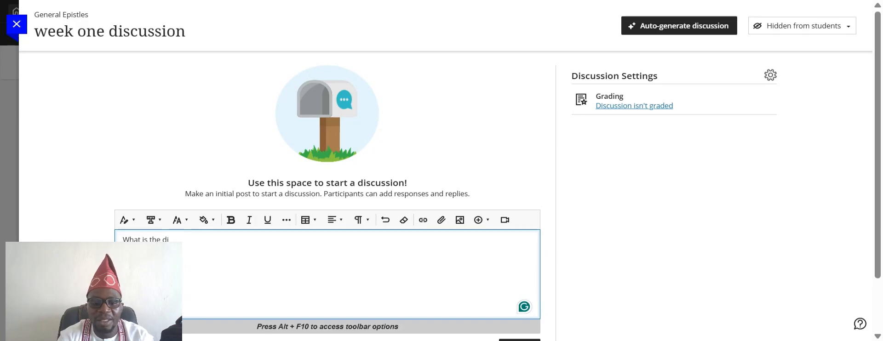
{"action": "type", "text": "ffer"}
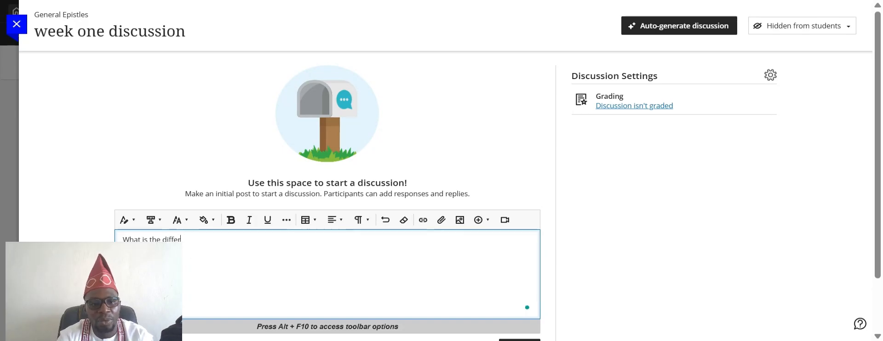
{"action": "type", "text": "ecne"}
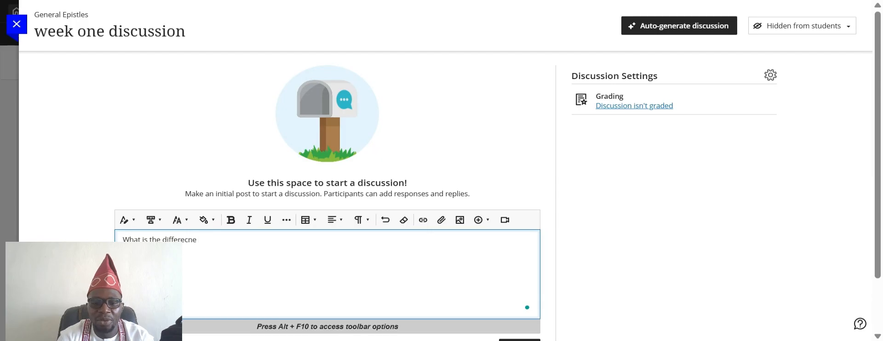
{"action": "key", "text": "BackSpace"}
{"action": "key", "text": "BackSpace"}
{"action": "key", "text": "BackSpace"}
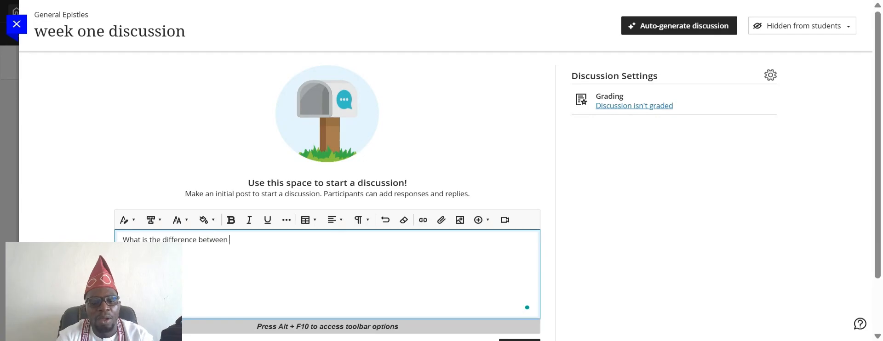
{"action": "type", "text": "General E"}
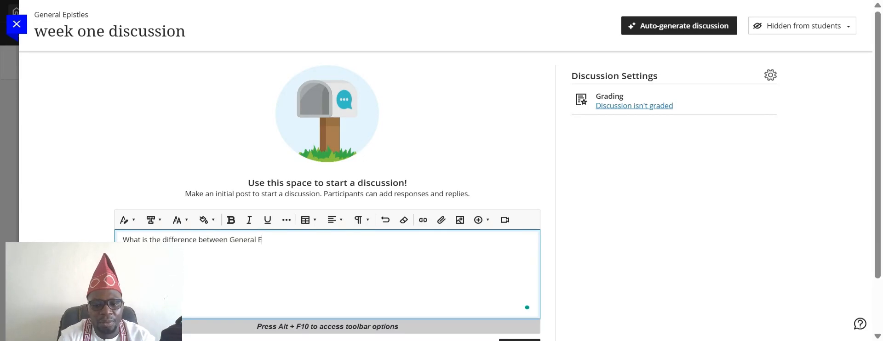
{"action": "type", "text": "pistl"}
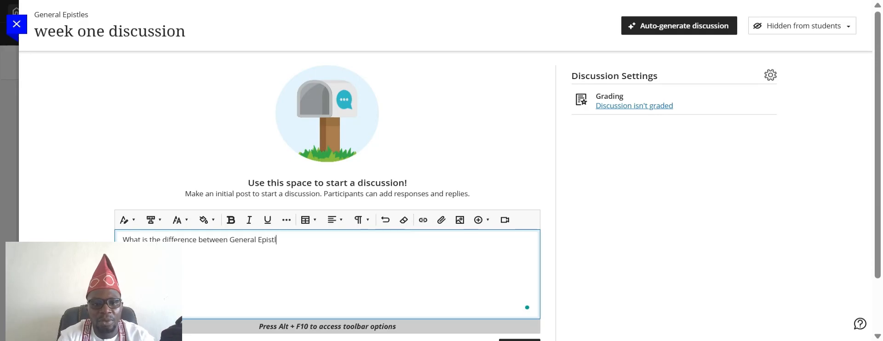
{"action": "type", "text": "e and P"}
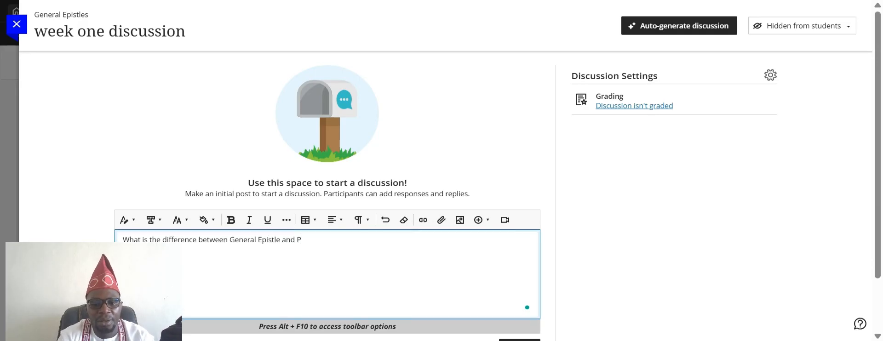
{"action": "type", "text": "u"}
{"action": "key", "text": "BackSpace"}
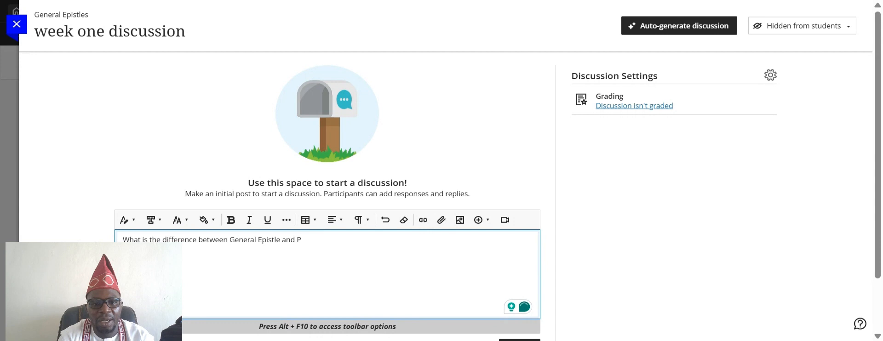
{"action": "type", "text": "auline"}
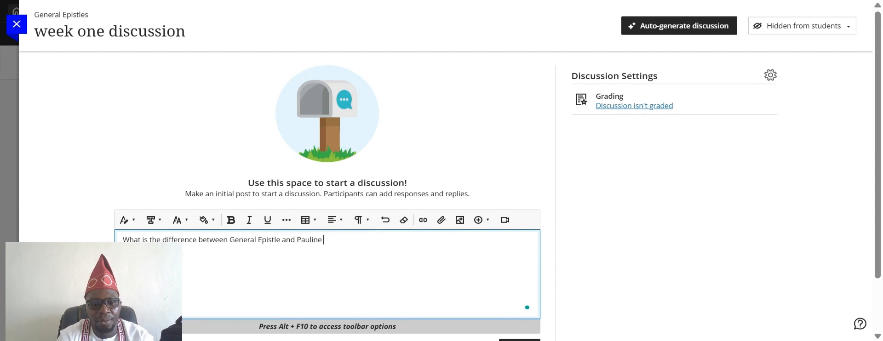
{"action": "type", "text": " Epistle"}
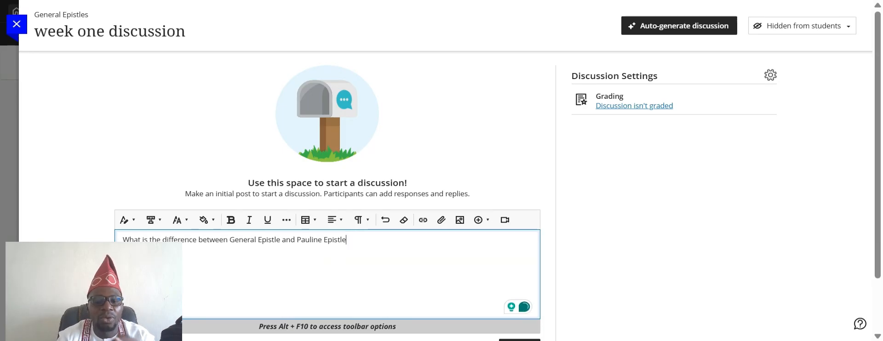
{"action": "scroll", "coordinate": [445, 184], "scroll_direction": "down", "scroll_amount": 2}
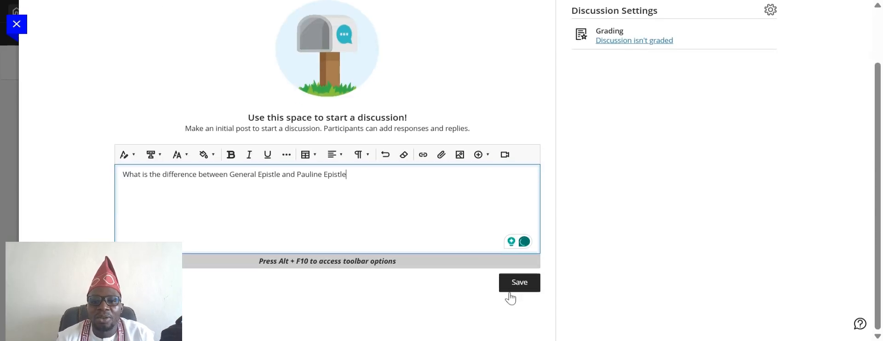
Save the week one discussion's Epistle question and review the published topic with no posts yet.
{"action": "left_click", "coordinate": [524, 285]}
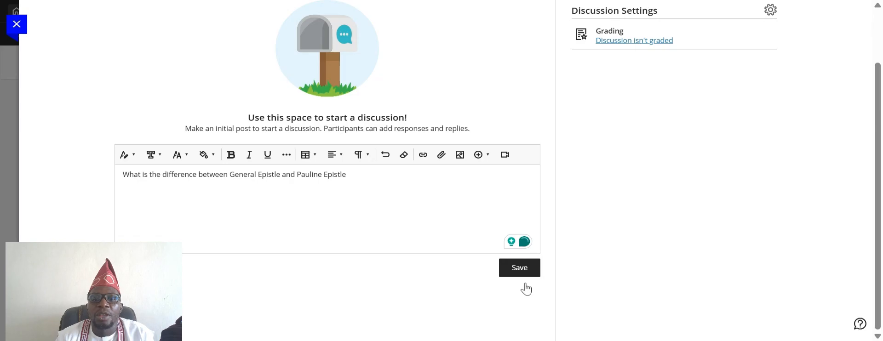
{"action": "left_click", "coordinate": [523, 273]}
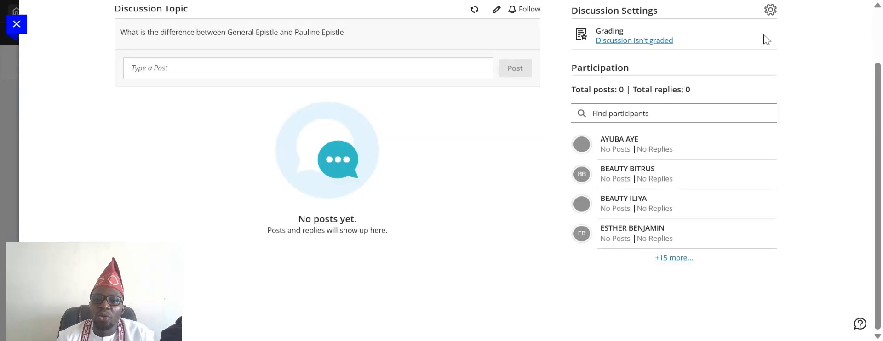
{"action": "scroll", "coordinate": [779, 93], "scroll_direction": "up", "scroll_amount": 2}
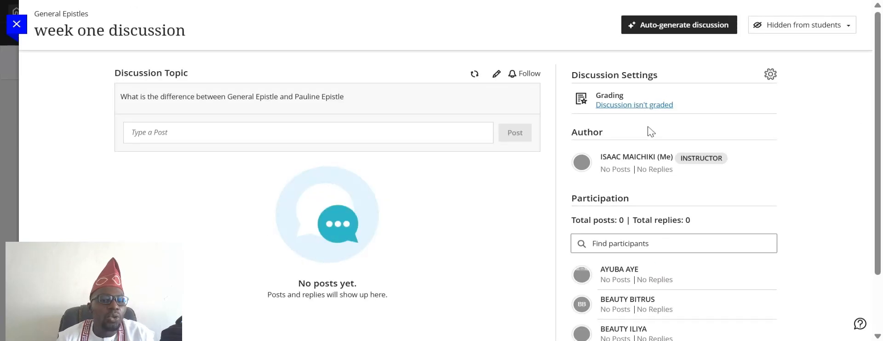
{"action": "scroll", "coordinate": [785, 166], "scroll_direction": "down", "scroll_amount": 2}
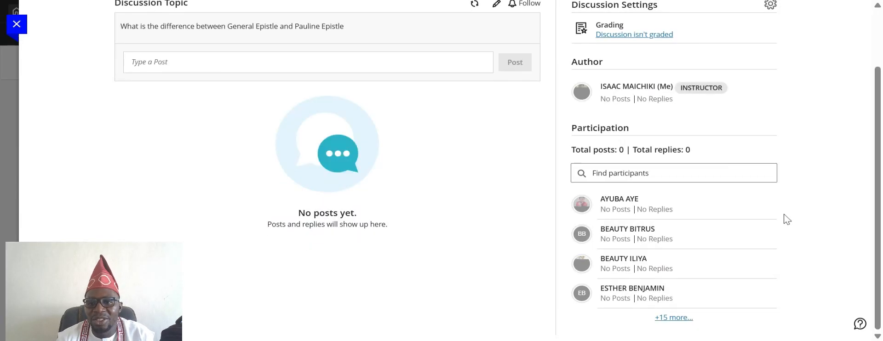
{"action": "scroll", "coordinate": [796, 164], "scroll_direction": "up", "scroll_amount": 2}
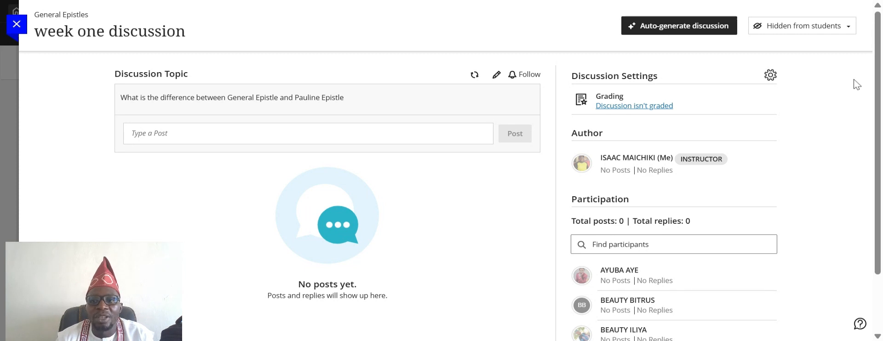
Enable Post first and Prevent editing in the discussion settings, then set it Visible to students.
{"action": "left_click", "coordinate": [770, 76]}
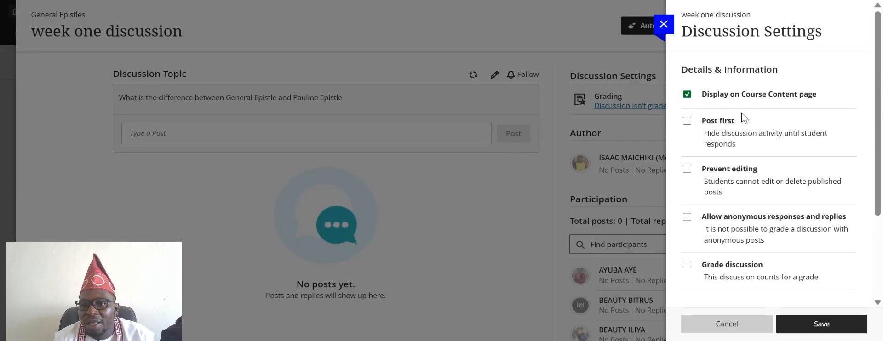
{"action": "left_click", "coordinate": [687, 122]}
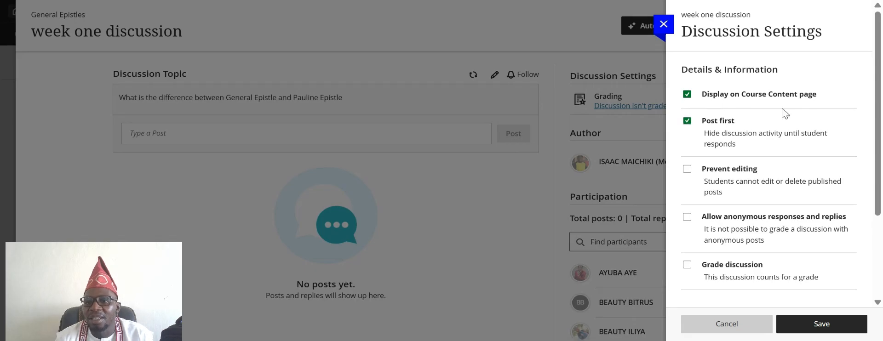
{"action": "left_click", "coordinate": [688, 171]}
{"action": "scroll", "coordinate": [781, 168], "scroll_direction": "down", "scroll_amount": 2}
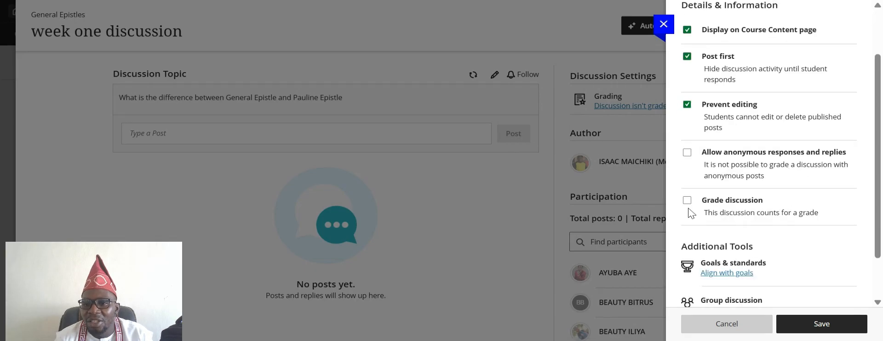
{"action": "scroll", "coordinate": [689, 207], "scroll_direction": "down", "scroll_amount": 2}
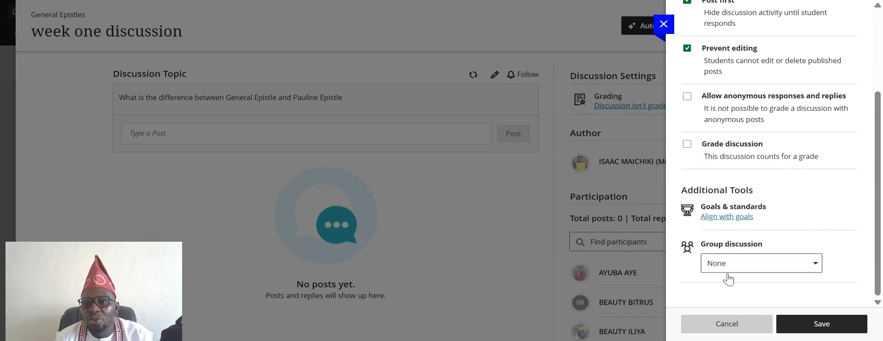
{"action": "left_click", "coordinate": [823, 325]}
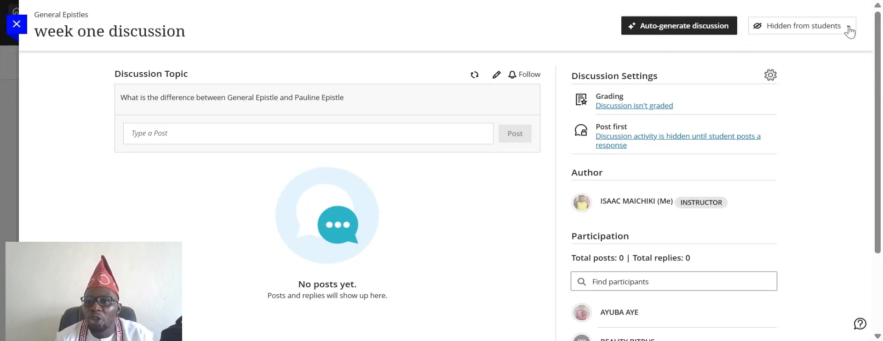
{"action": "left_click", "coordinate": [848, 31]}
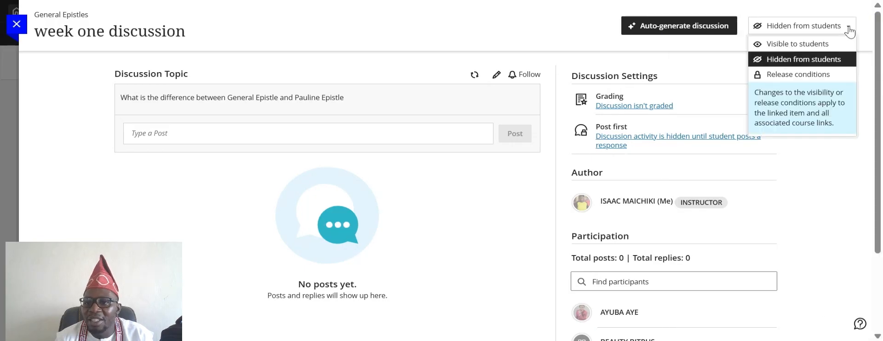
{"action": "left_click", "coordinate": [791, 45]}
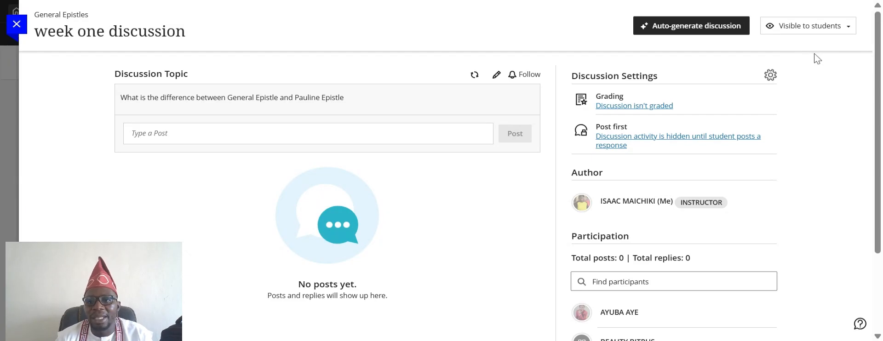
Close week one discussion and check it is listed on the Discussions page as visible to students.
{"action": "left_click", "coordinate": [16, 24]}
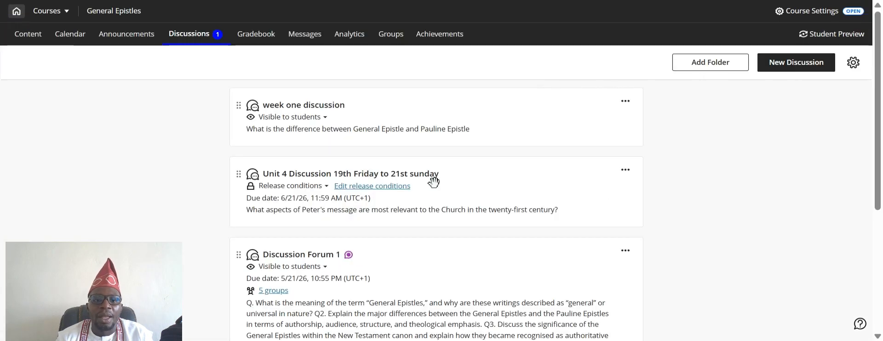
{"action": "scroll", "coordinate": [430, 181], "scroll_direction": "down", "scroll_amount": 4}
{"action": "scroll", "coordinate": [430, 180], "scroll_direction": "up", "scroll_amount": 4}
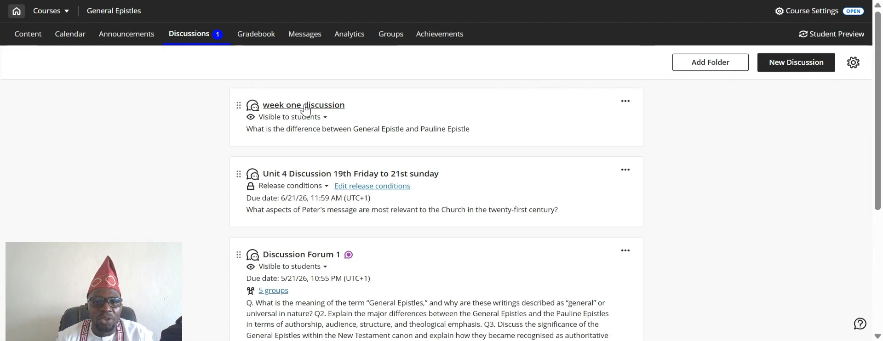